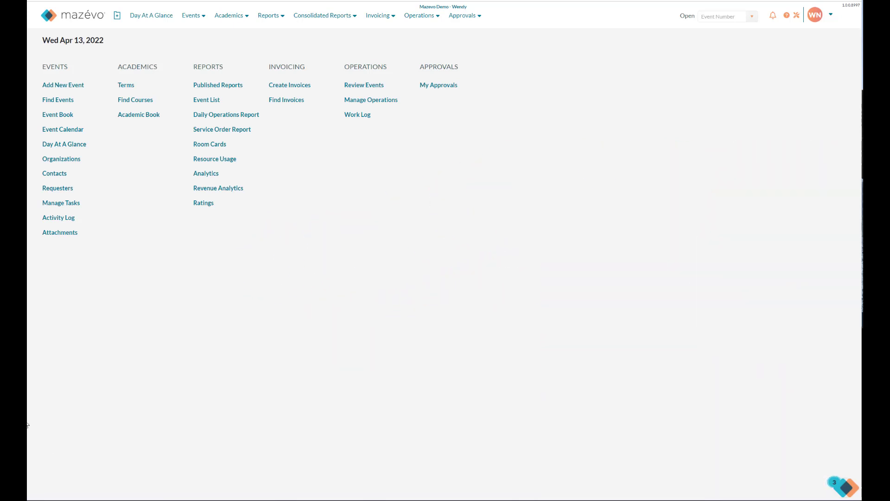
# Start a new event and set its organization to American Heart Association.
pyautogui.click(65, 88)
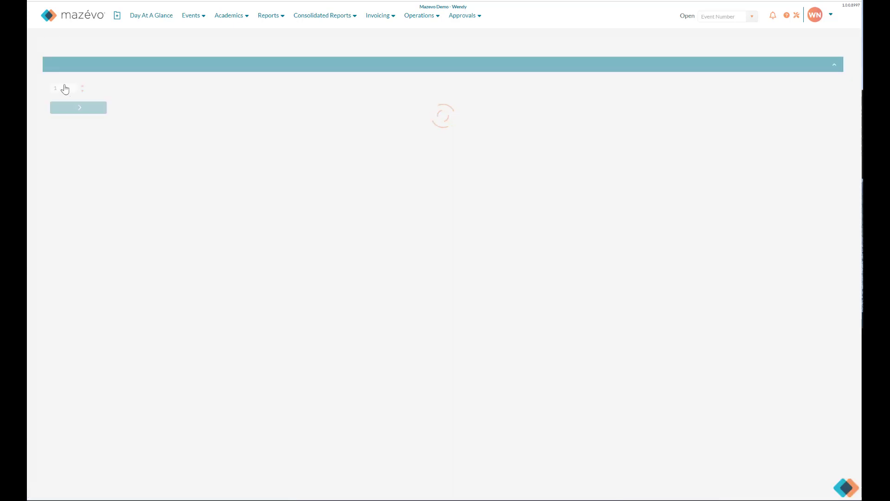
pyautogui.click(177, 100)
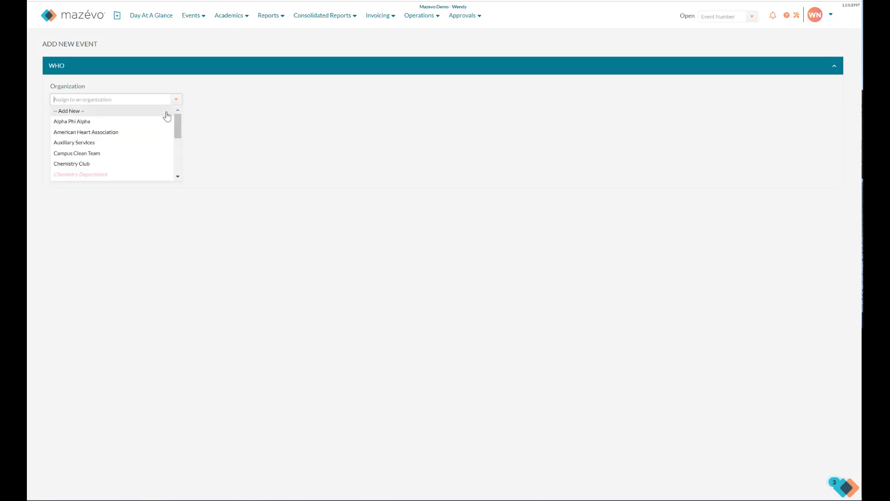
pyautogui.click(167, 112)
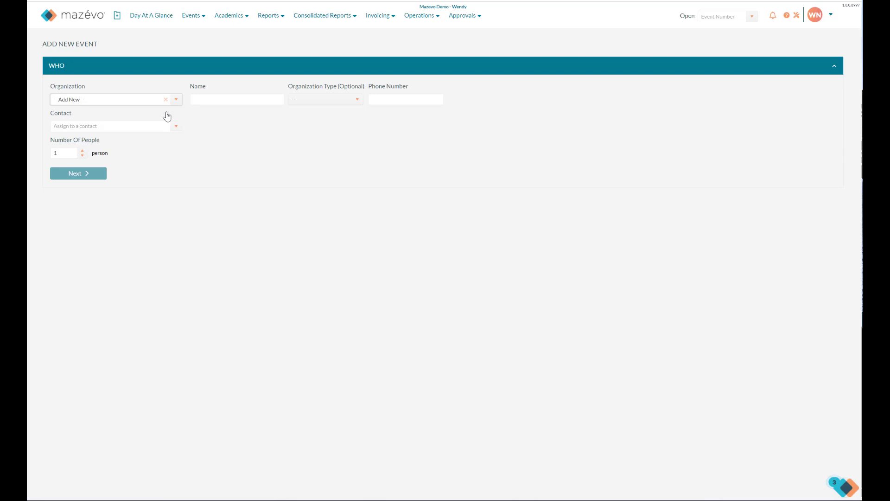
pyautogui.click(176, 99)
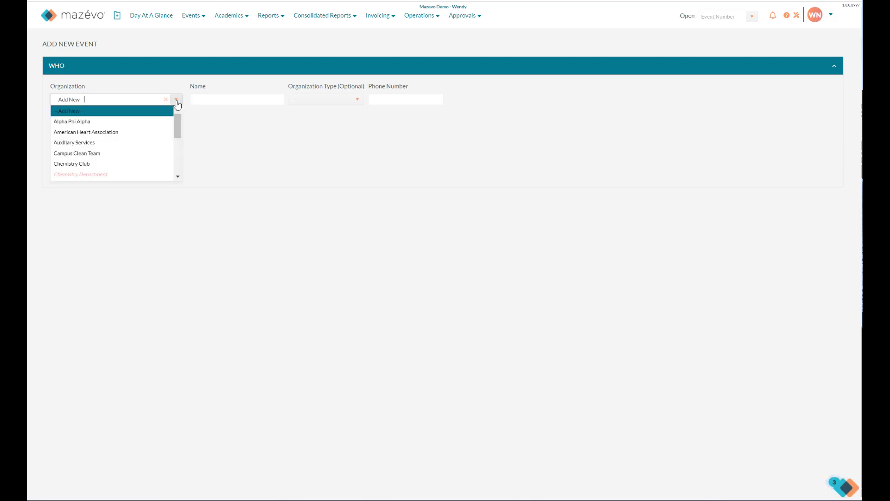
pyautogui.click(143, 132)
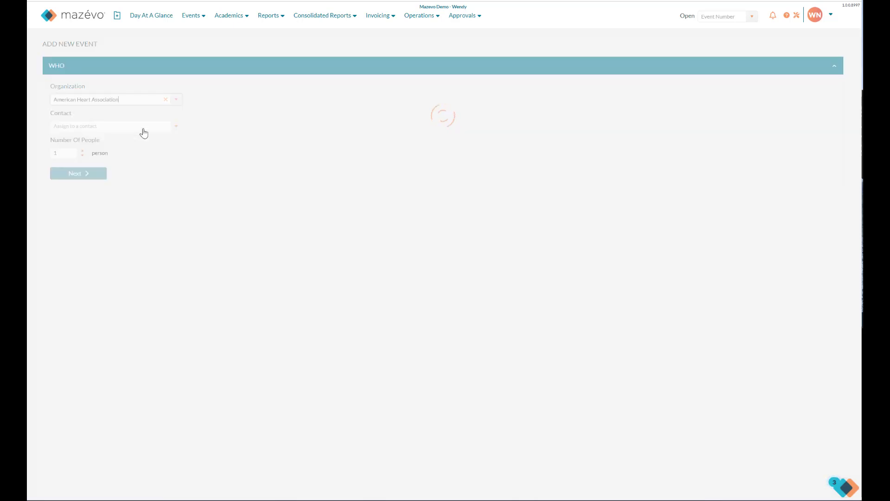
# Pick the event's contact, then select the Number Of People value to enter 5.
pyautogui.click(176, 128)
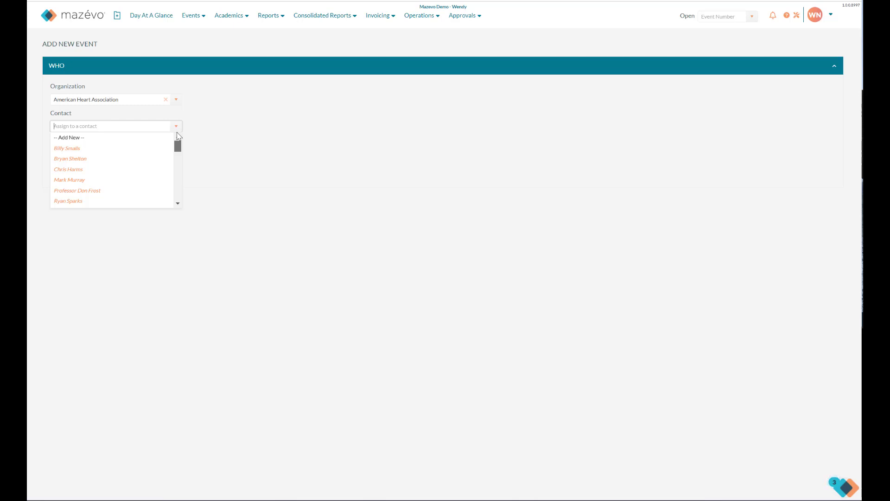
pyautogui.moveTo(177, 145); pyautogui.dragTo(179, 182)
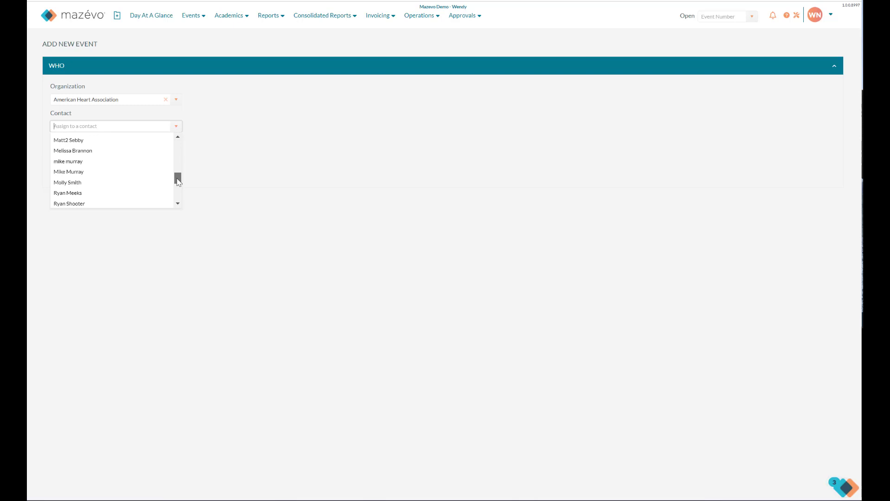
pyautogui.moveTo(177, 179); pyautogui.dragTo(177, 142)
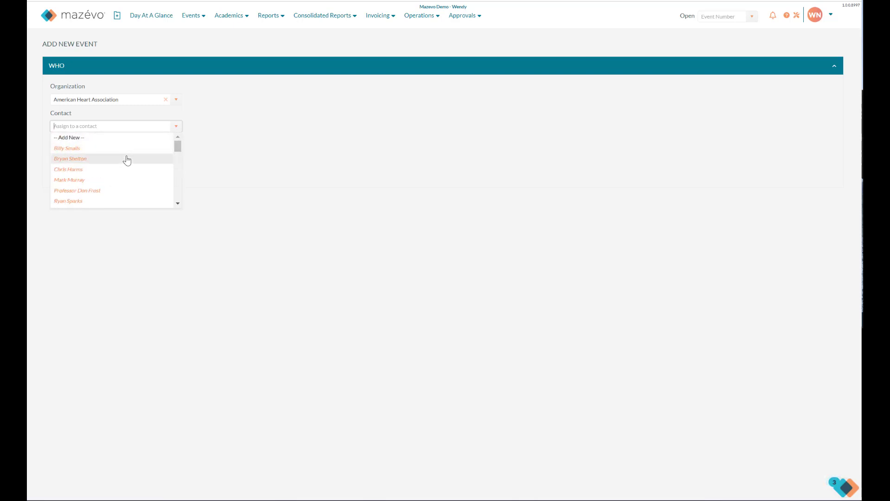
pyautogui.click(126, 159)
pyautogui.click(61, 154)
pyautogui.doubleClick(61, 154)
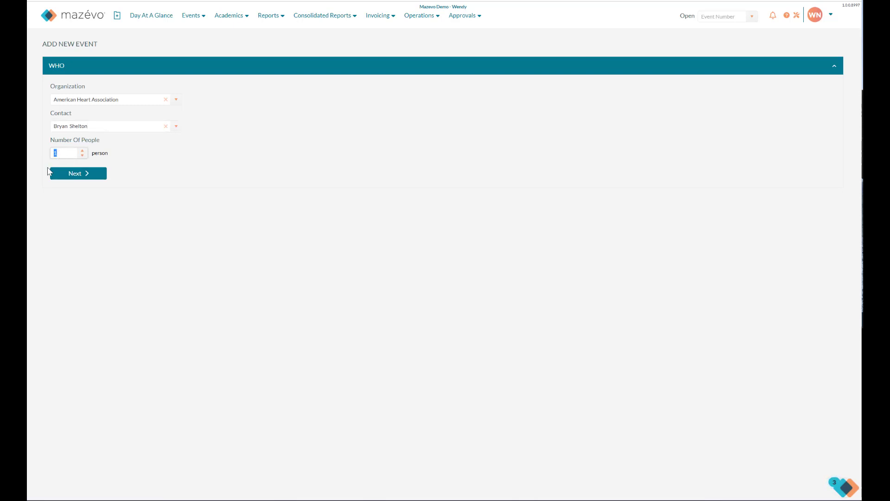
# Set the event's start and end times to 10:00–11:00 AM.
pyautogui.click(69, 174)
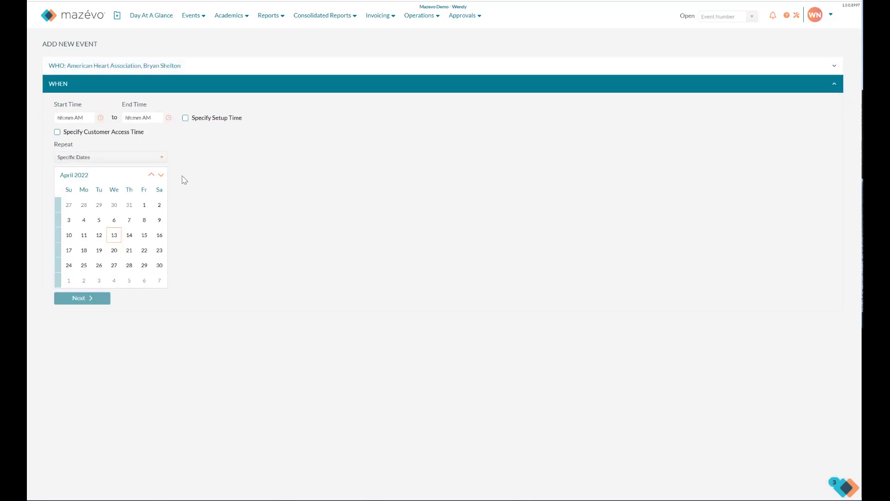
pyautogui.click(61, 119)
pyautogui.write('9:')
pyautogui.write('00')
pyautogui.click(128, 119)
# Add a 09:30 AM setup time and customer access 15 minutes before start.
pyautogui.click(185, 119)
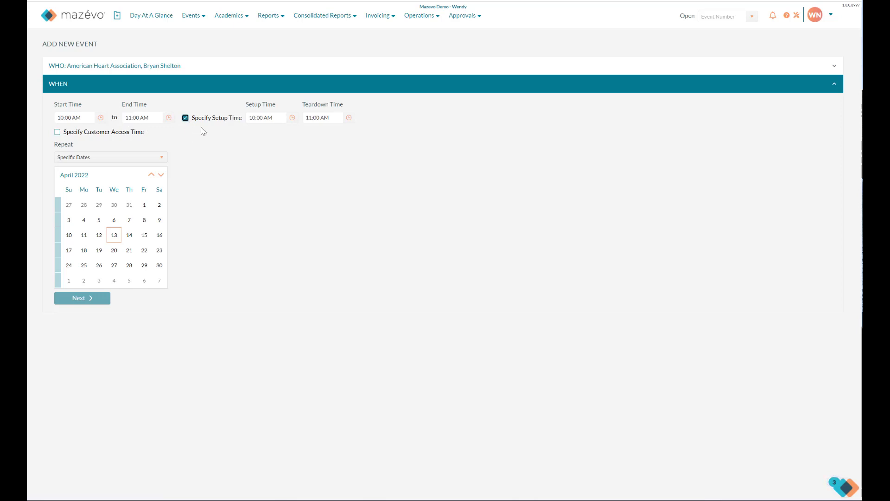
pyautogui.click(253, 118)
pyautogui.write('9:30')
pyautogui.click(57, 133)
pyautogui.click(151, 136)
pyautogui.write('15')
pyautogui.click(161, 178)
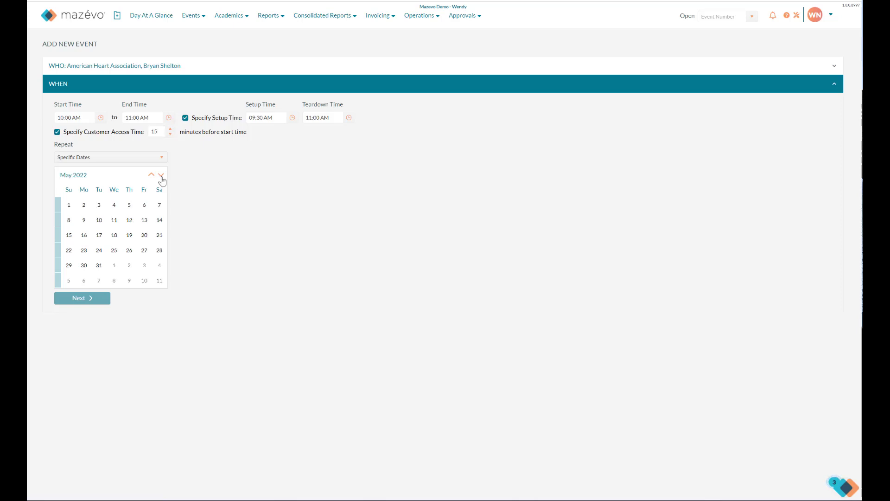
# Book June 20, 21 and 22, 2022 as the event dates, clearing earlier trial selections.
pyautogui.click(161, 178)
pyautogui.click(84, 237)
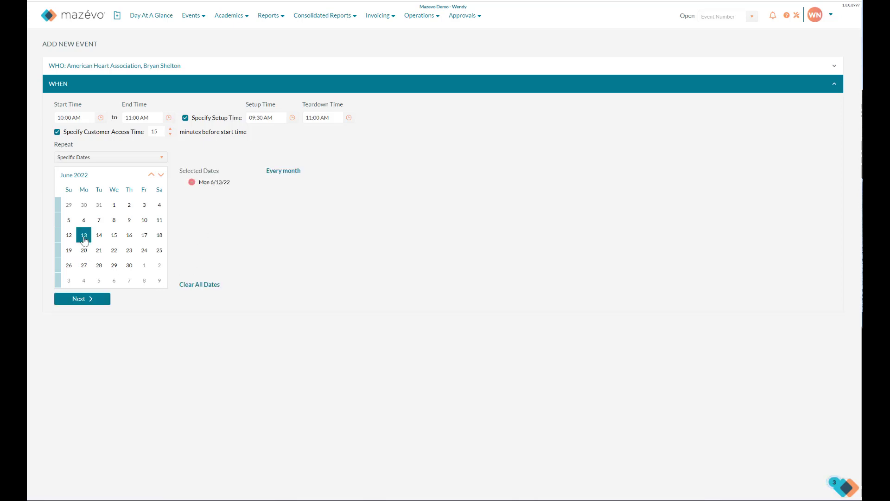
pyautogui.click(190, 286)
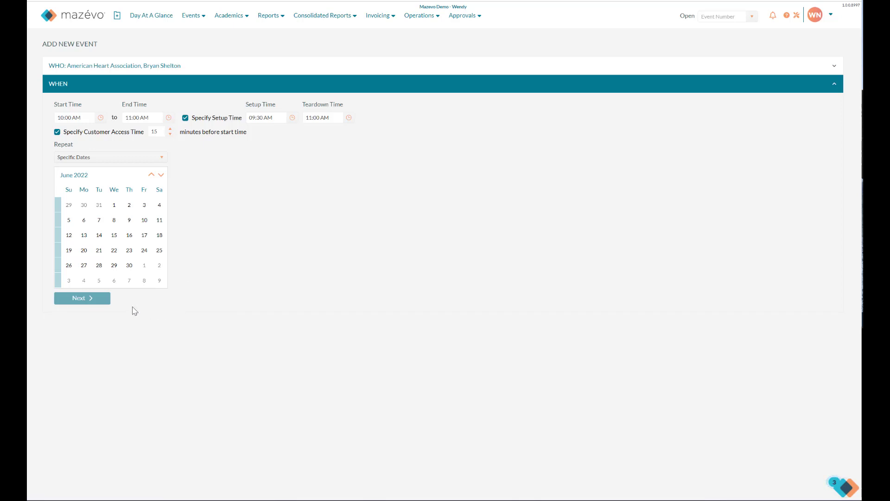
pyautogui.click(59, 240)
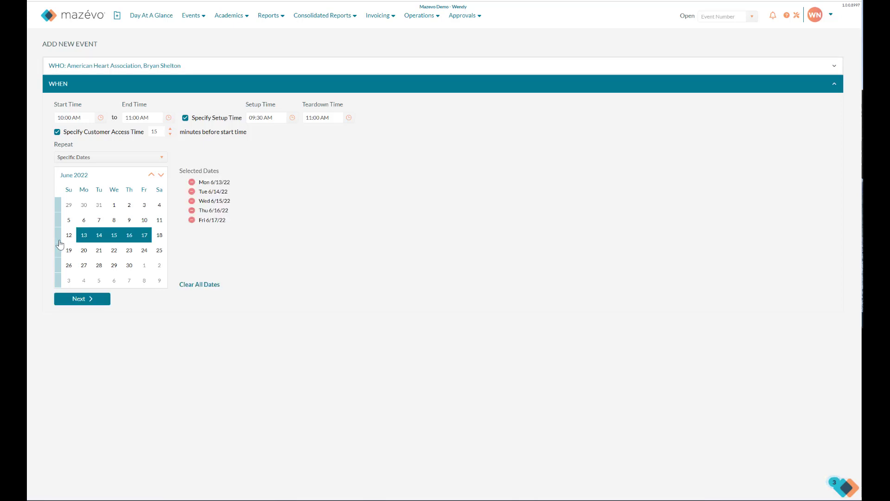
pyautogui.click(189, 285)
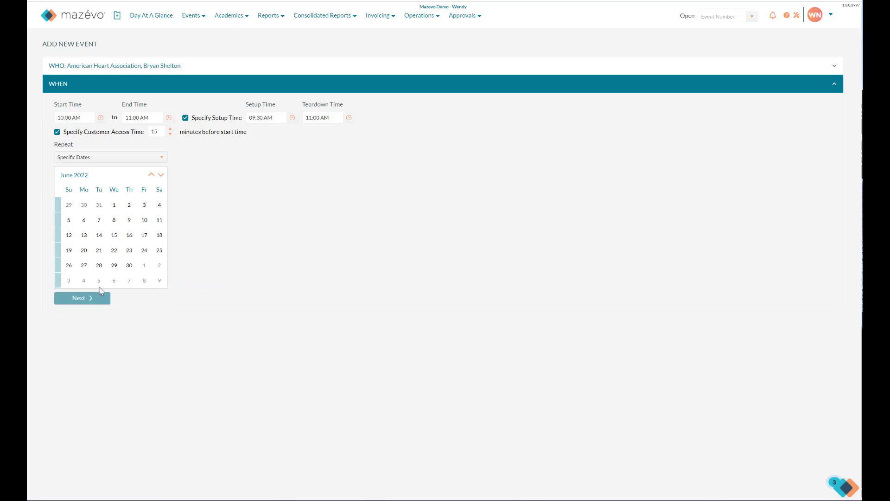
pyautogui.click(84, 251)
pyautogui.click(98, 250)
pyautogui.click(114, 250)
pyautogui.click(91, 302)
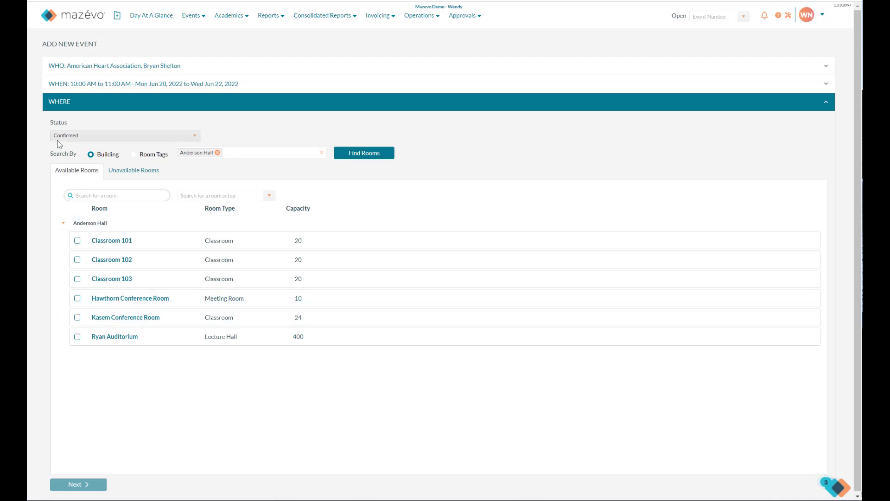
# Filter available rooms by the Conference Rooms tag and view Duckworth Conference Room's details.
pyautogui.click(231, 155)
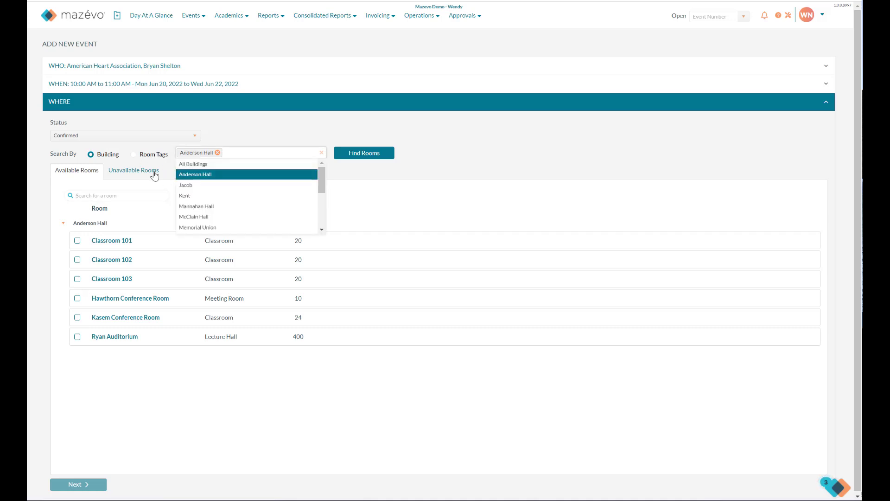
pyautogui.click(134, 156)
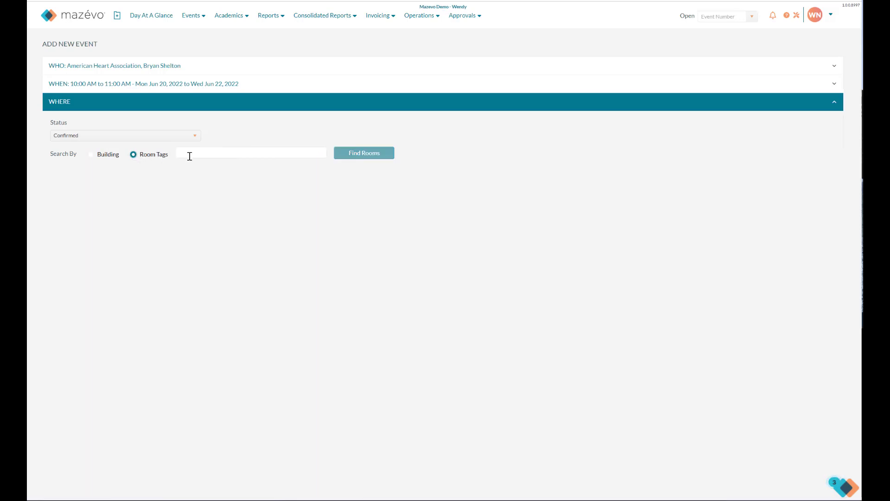
pyautogui.click(196, 154)
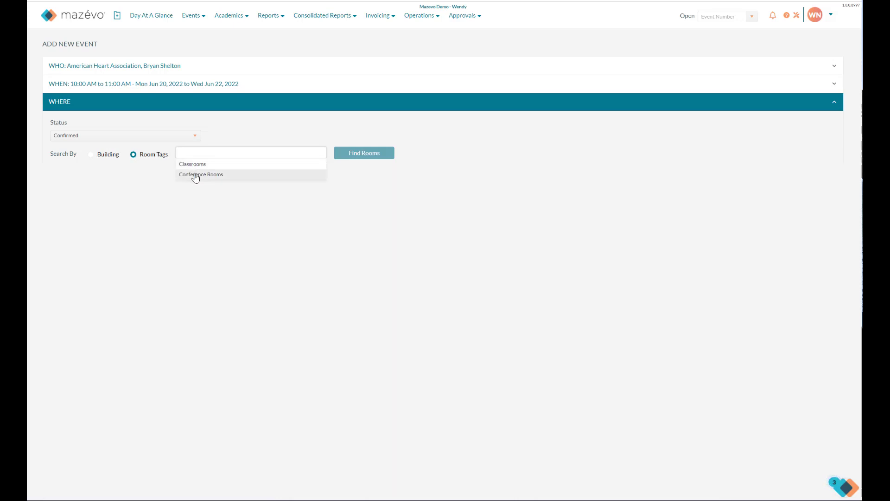
pyautogui.click(195, 174)
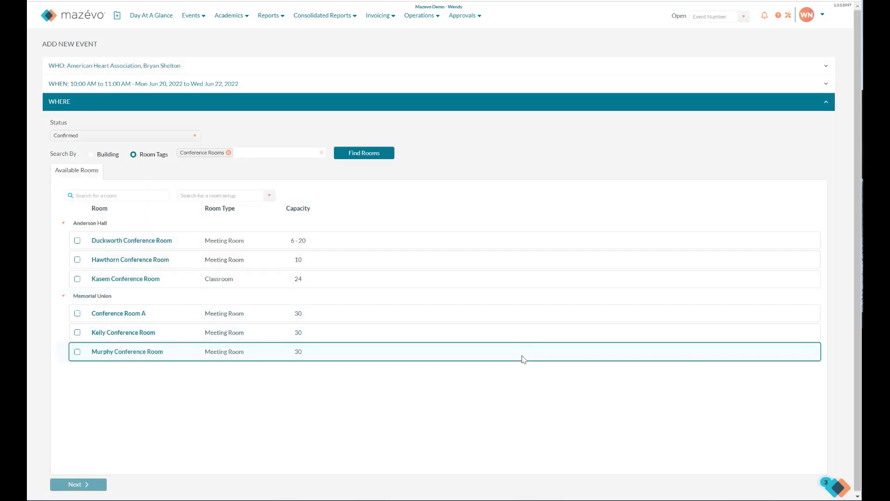
pyautogui.click(129, 241)
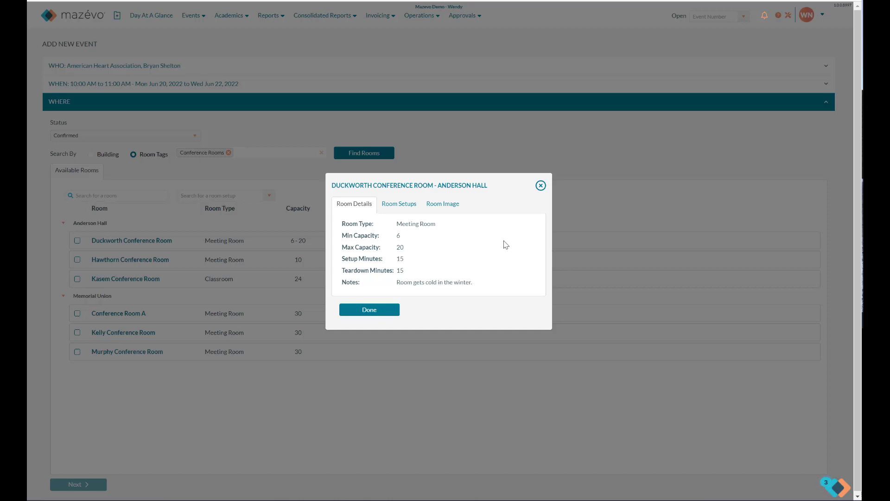
# Review Duckworth Conference Room's setups and photo, then close its details.
pyautogui.click(406, 209)
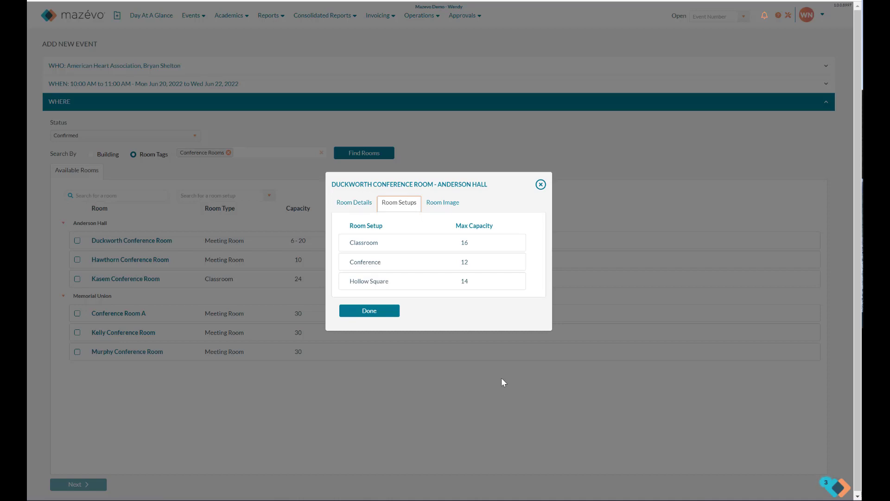
pyautogui.click(443, 202)
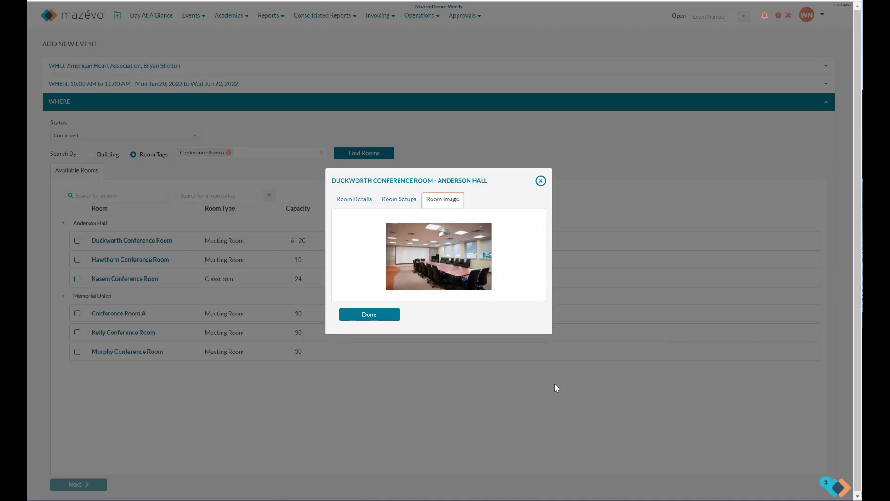
pyautogui.click(378, 314)
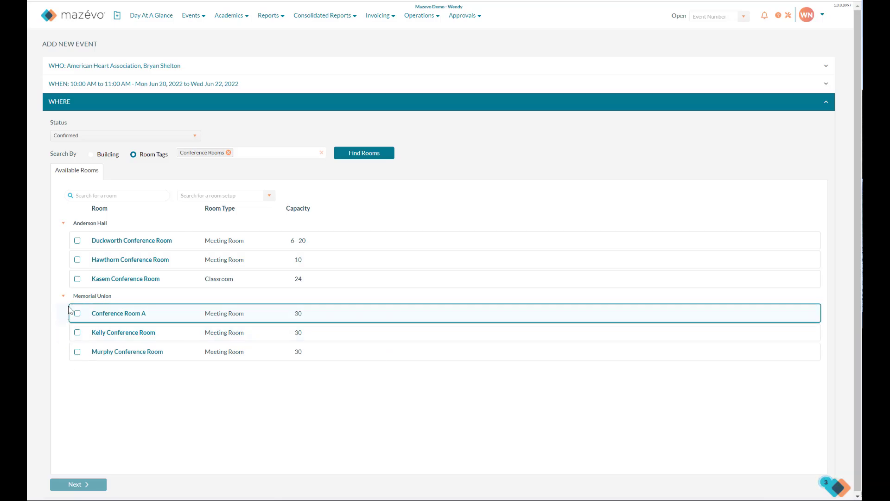
# Select Duckworth Conference Room with a Hollow Square setup and the note 'extra chairs'.
pyautogui.click(77, 241)
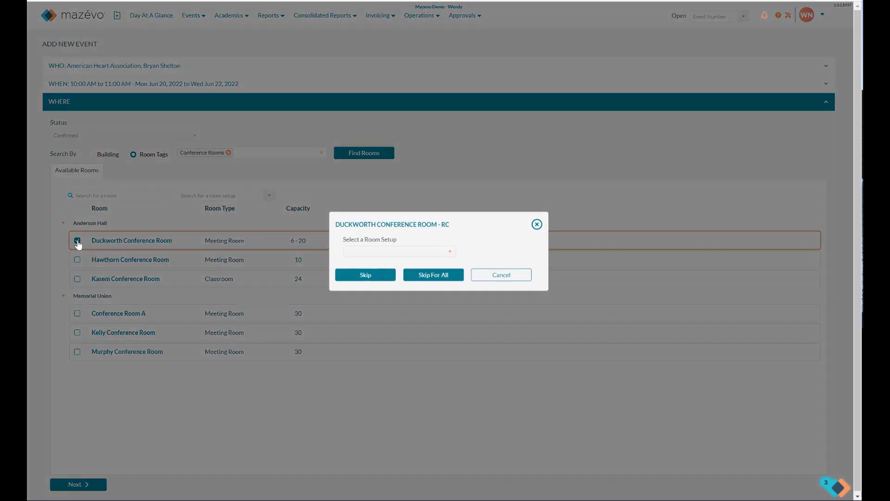
pyautogui.click(451, 255)
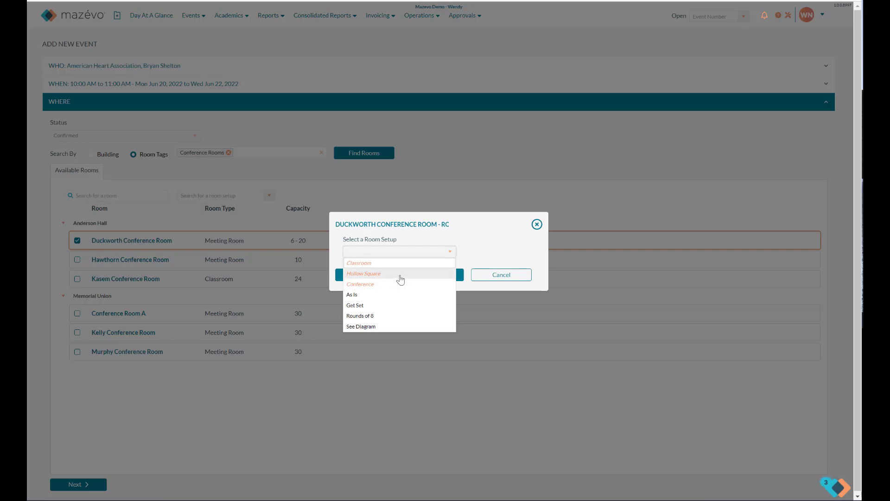
pyautogui.click(400, 275)
pyautogui.click(400, 275)
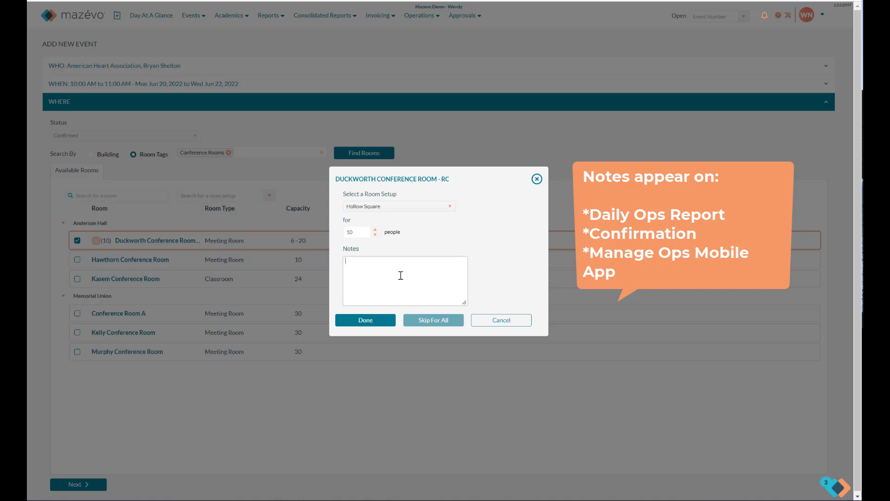
pyautogui.write('extra chairs')
pyautogui.click(365, 320)
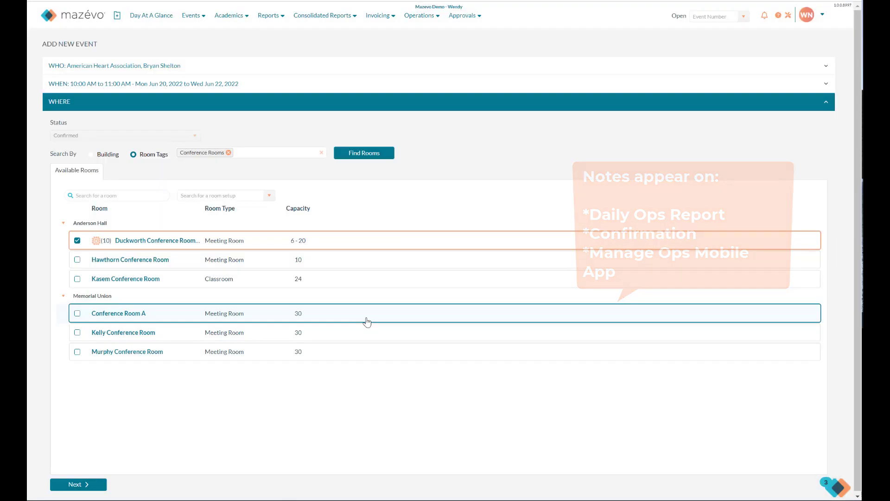
# Name the event 'Planning Meeting' and set its type to Meeting.
pyautogui.click(87, 485)
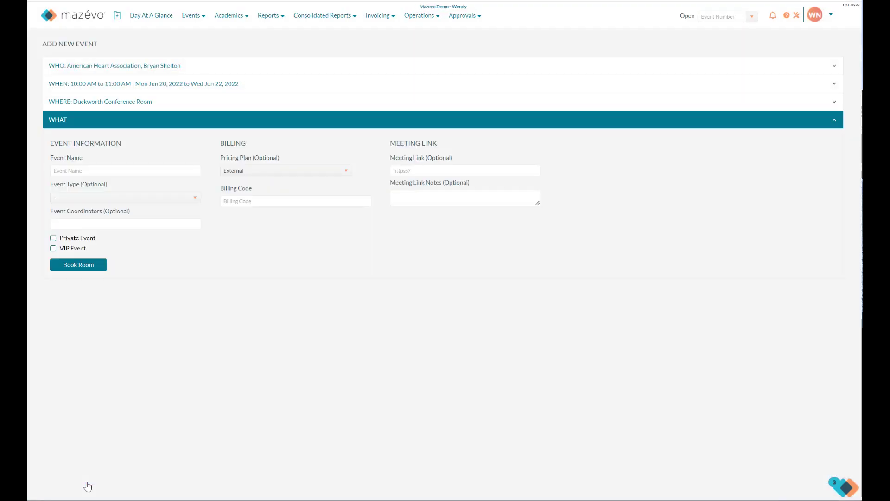
pyautogui.click(100, 171)
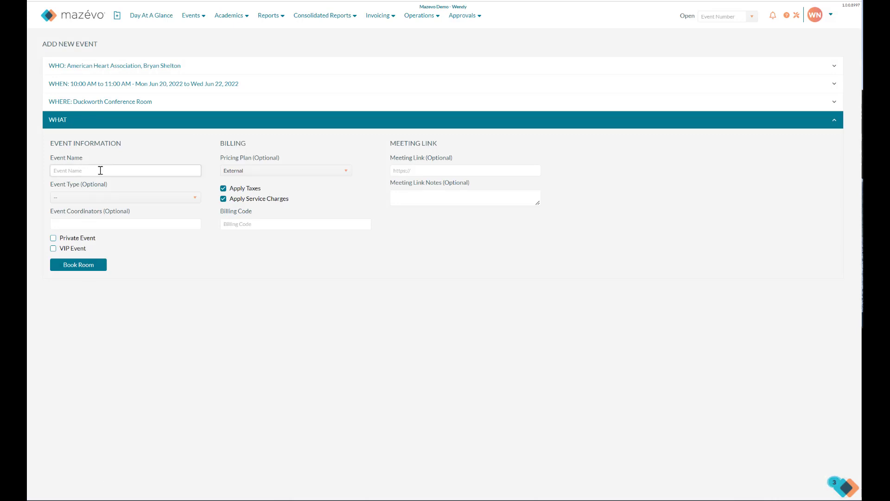
pyautogui.write('Planning Meeting')
pyautogui.click(194, 199)
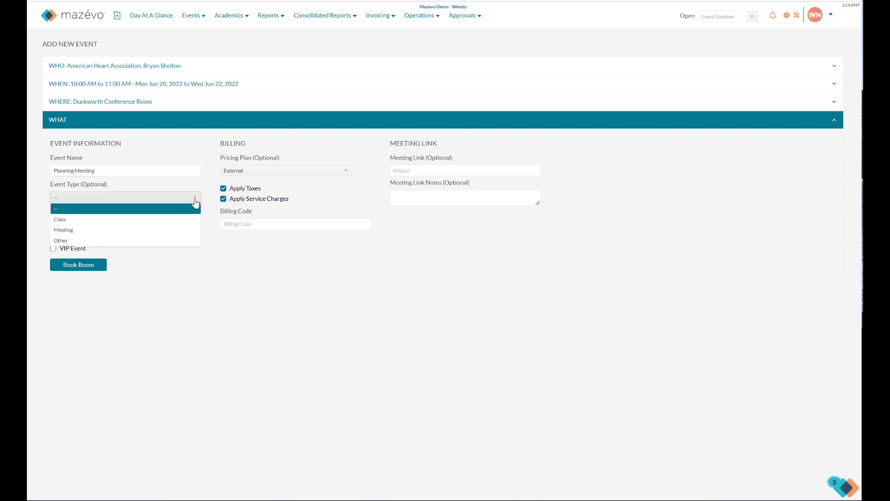
pyautogui.click(136, 232)
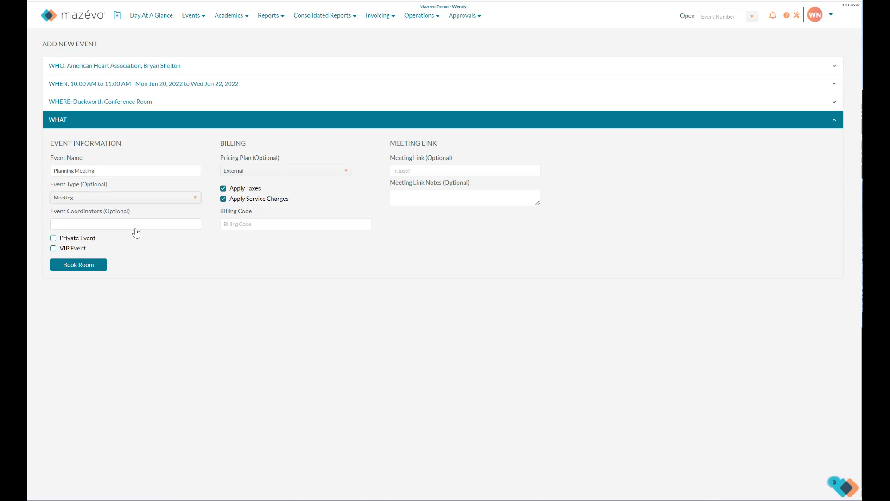
# Add a coordinator, mark the event Private and VIP, enter billing code 4567, and book.
pyautogui.click(136, 224)
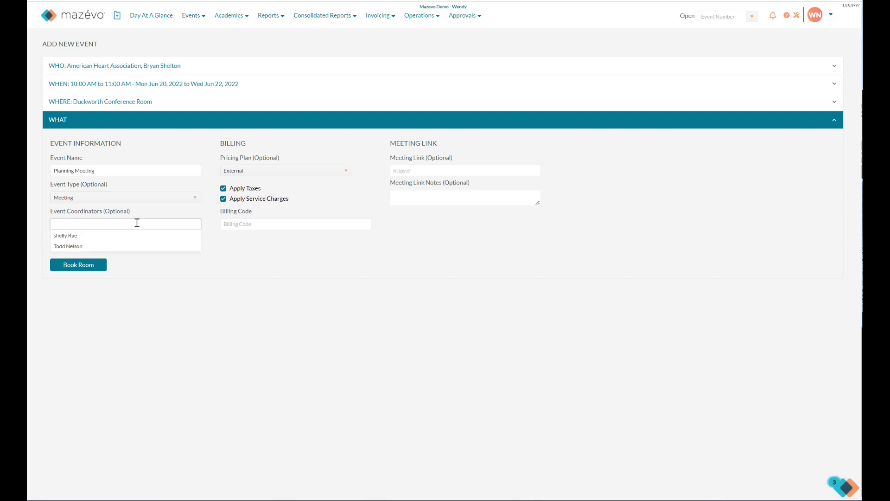
pyautogui.click(132, 246)
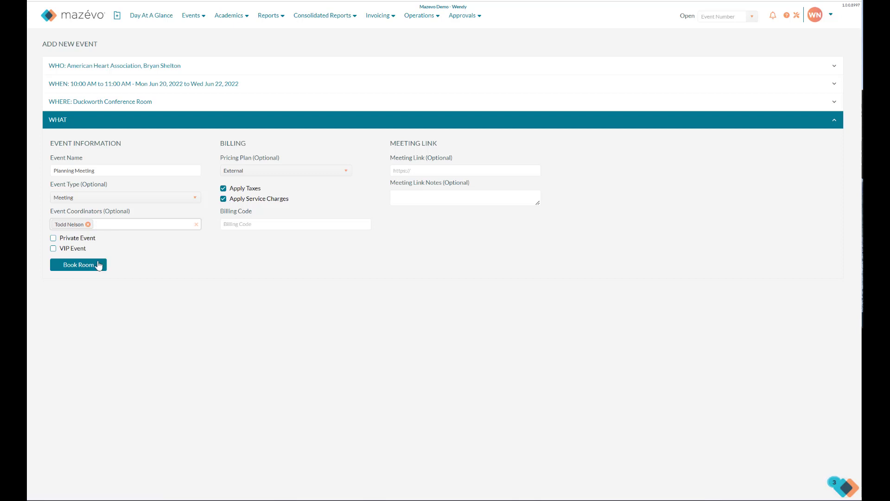
pyautogui.click(53, 238)
pyautogui.click(53, 251)
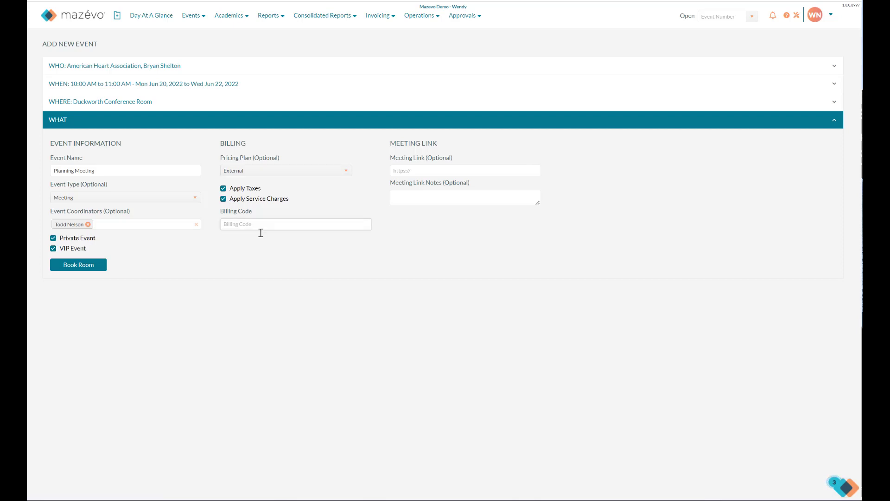
pyautogui.write('45676')
pyautogui.click(75, 271)
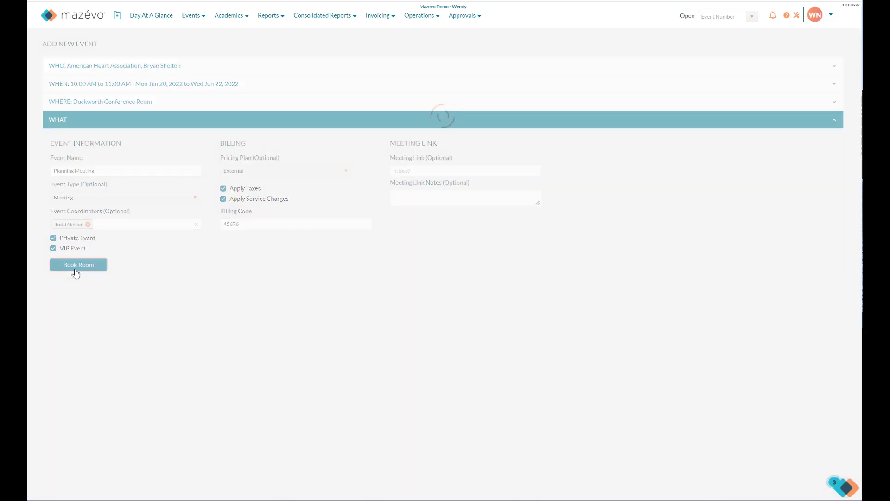